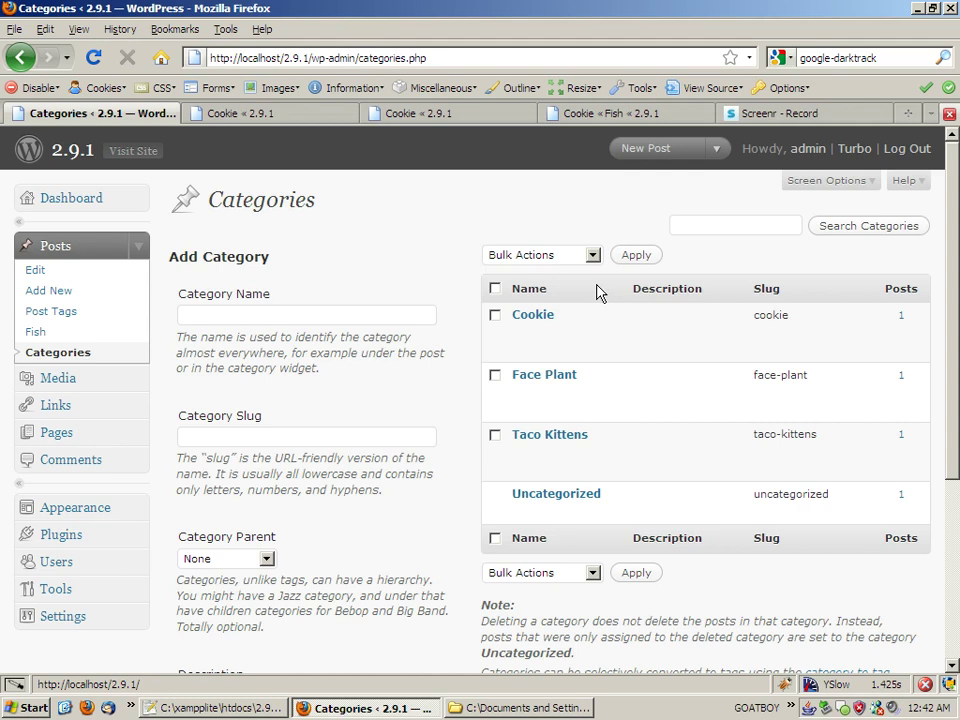
Open the Plugins admin page, where Taxonomy Images BETA is listed but inactive
{"action": "left_click", "coordinate": [62, 536]}
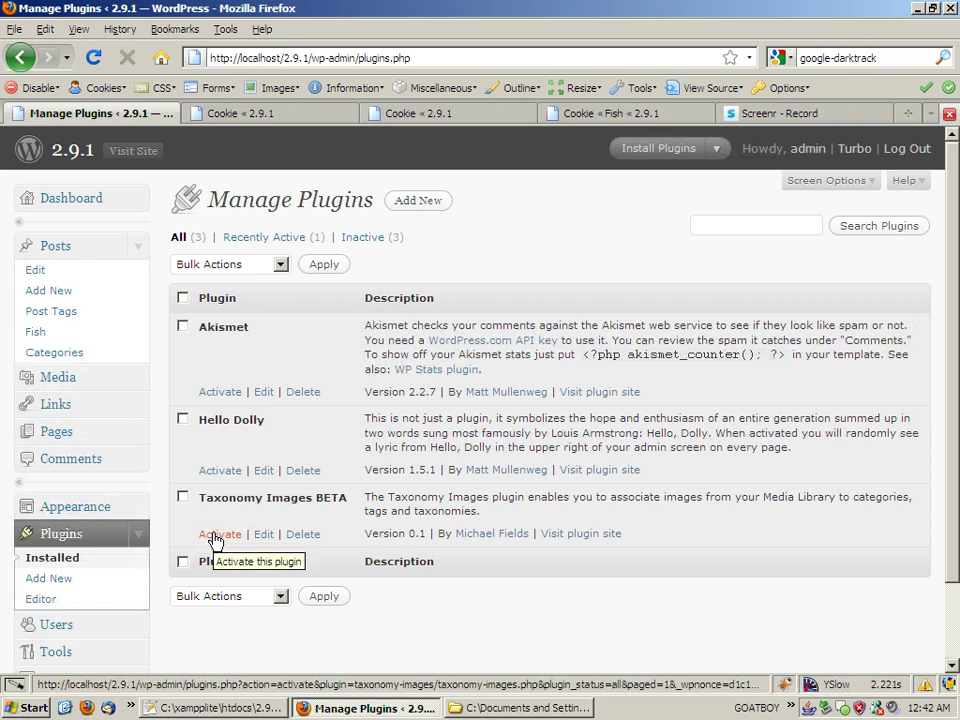
Activate Taxonomy Images BETA from the installed plugins list
{"action": "left_click", "coordinate": [213, 536]}
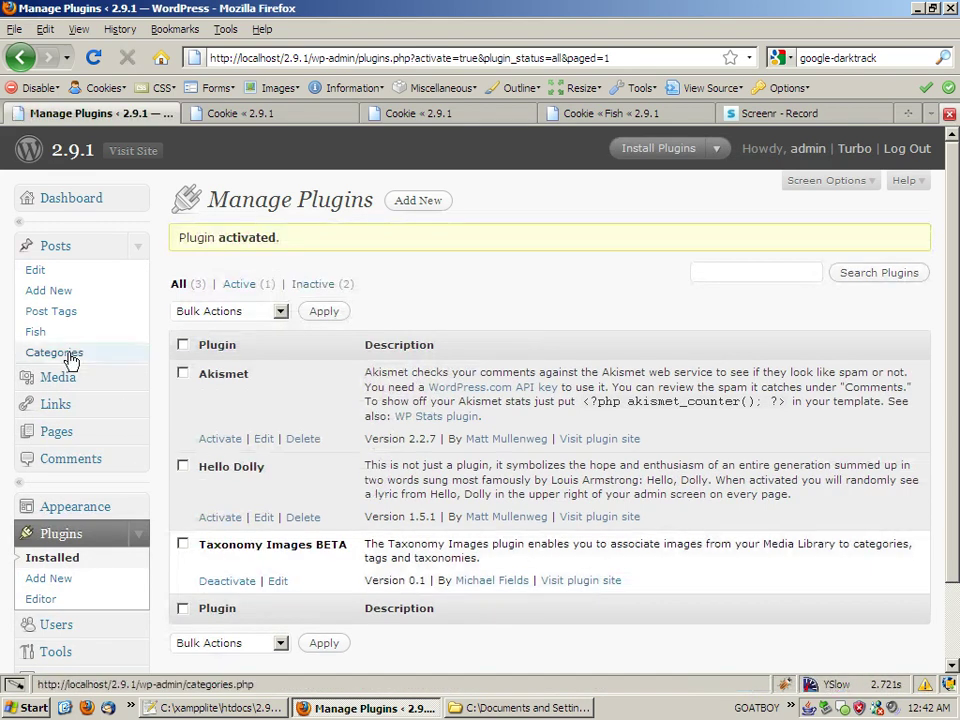
Set category thumbnails: cookie-yellow for Cookie and bird-dancer for Face Plant
{"action": "left_click", "coordinate": [68, 356]}
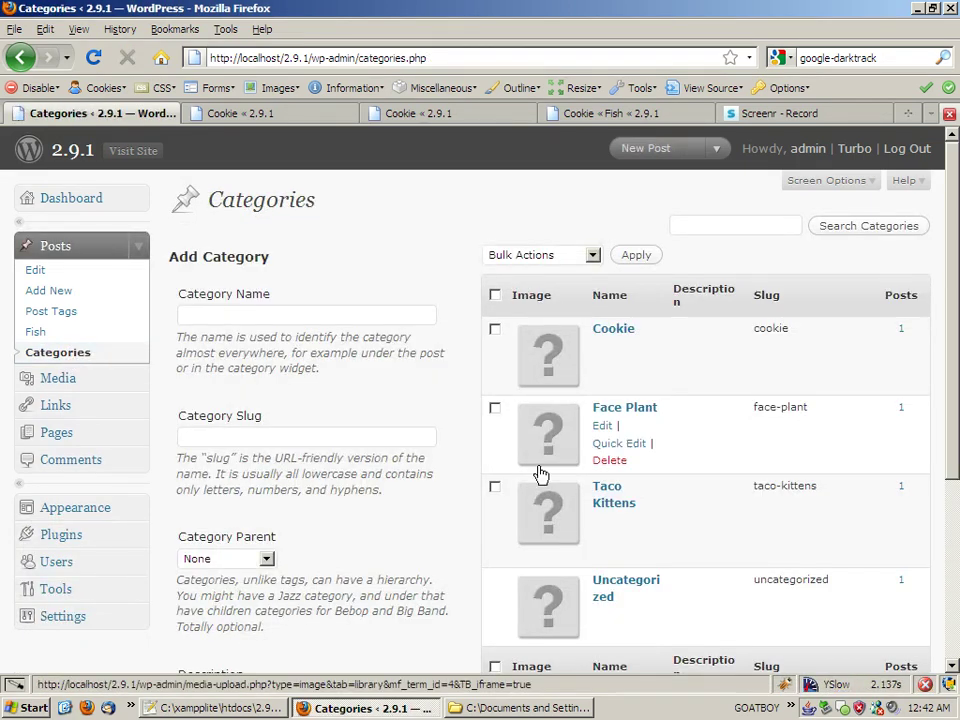
{"action": "left_click", "coordinate": [545, 362]}
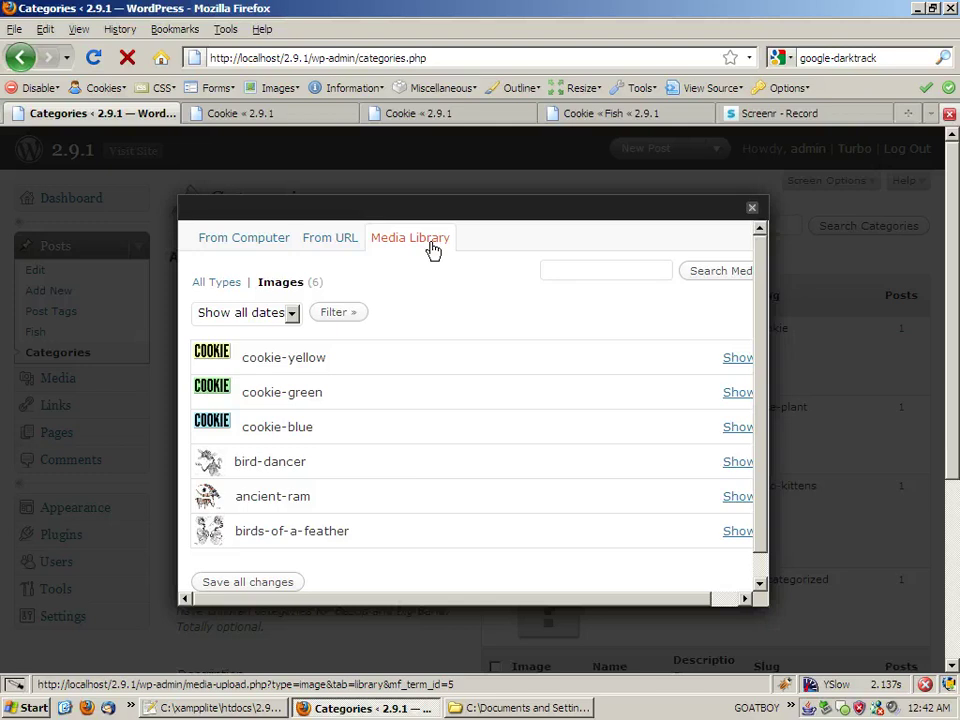
{"action": "left_click", "coordinate": [735, 359]}
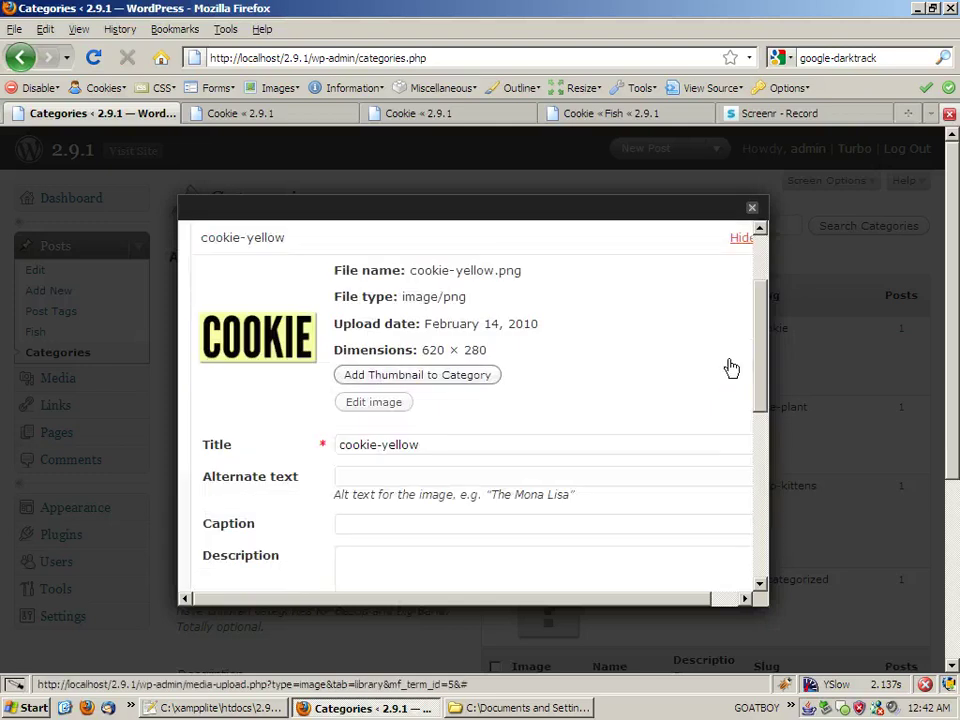
{"action": "left_click", "coordinate": [418, 375]}
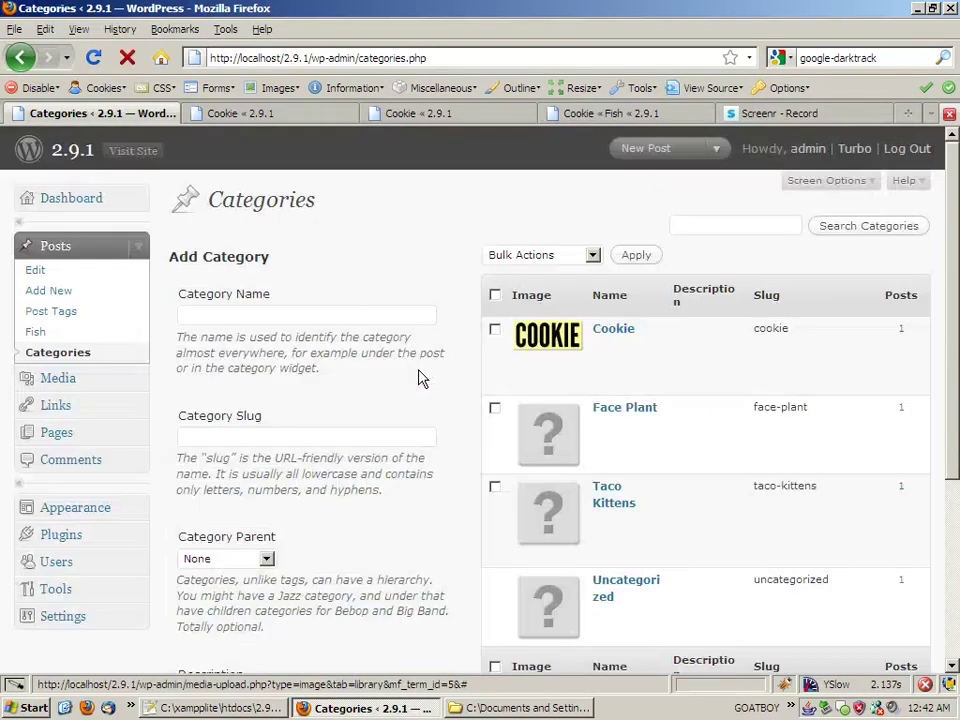
{"action": "left_click", "coordinate": [542, 451]}
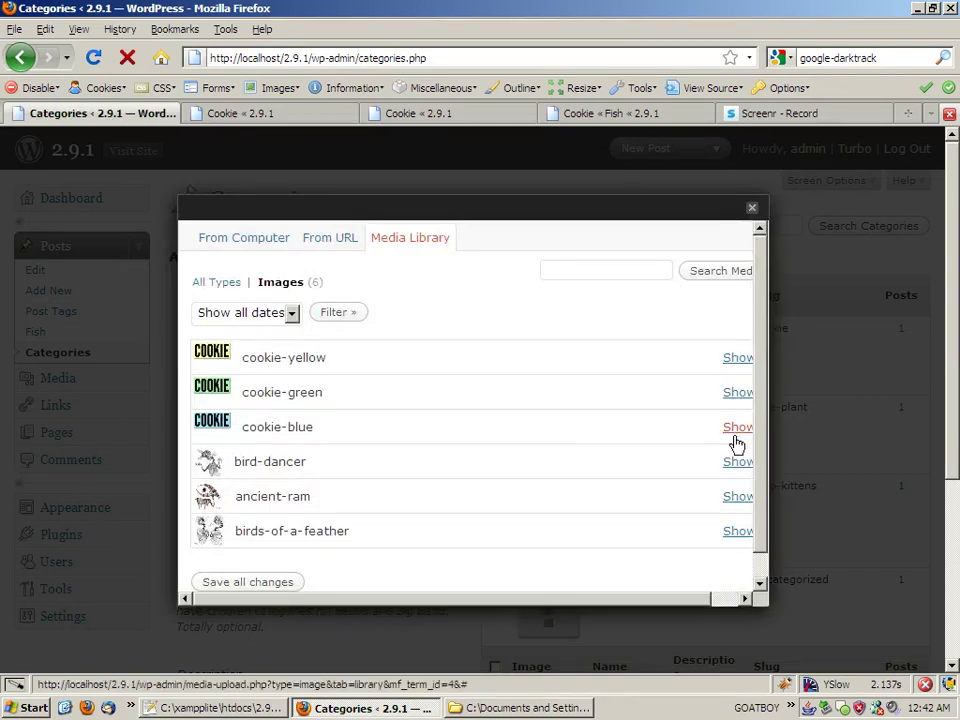
{"action": "left_click", "coordinate": [738, 462]}
{"action": "left_click", "coordinate": [398, 374]}
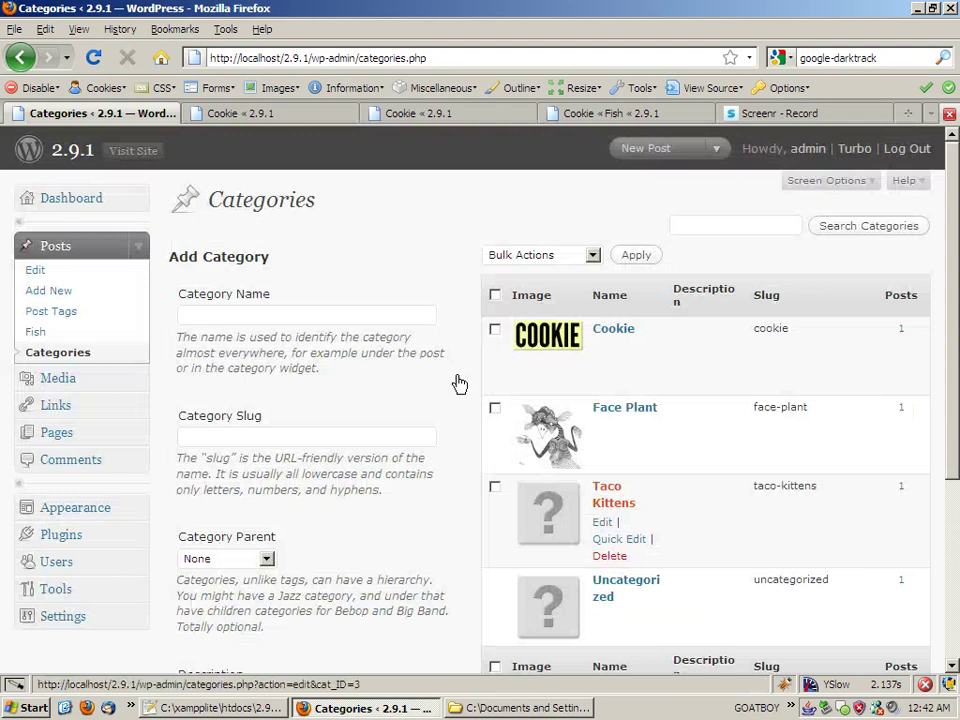
Give Taco Kittens the ancient-ram and Uncategorized the birds-of-a-feather thumbnails, then view archive.php
{"action": "left_click", "coordinate": [538, 537]}
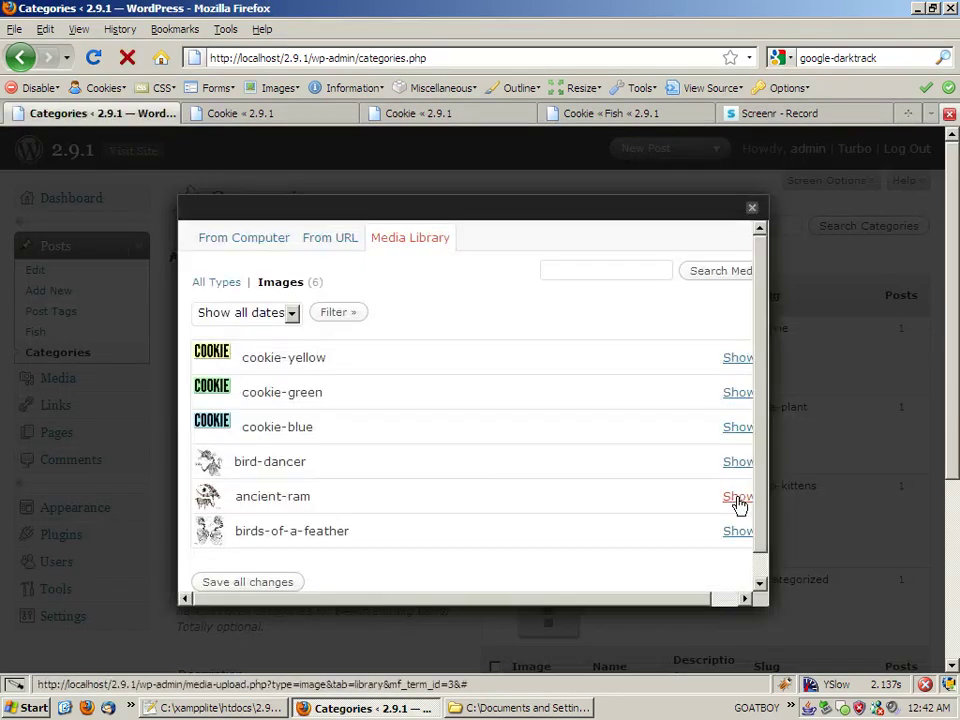
{"action": "left_click", "coordinate": [738, 497]}
{"action": "left_click", "coordinate": [392, 375]}
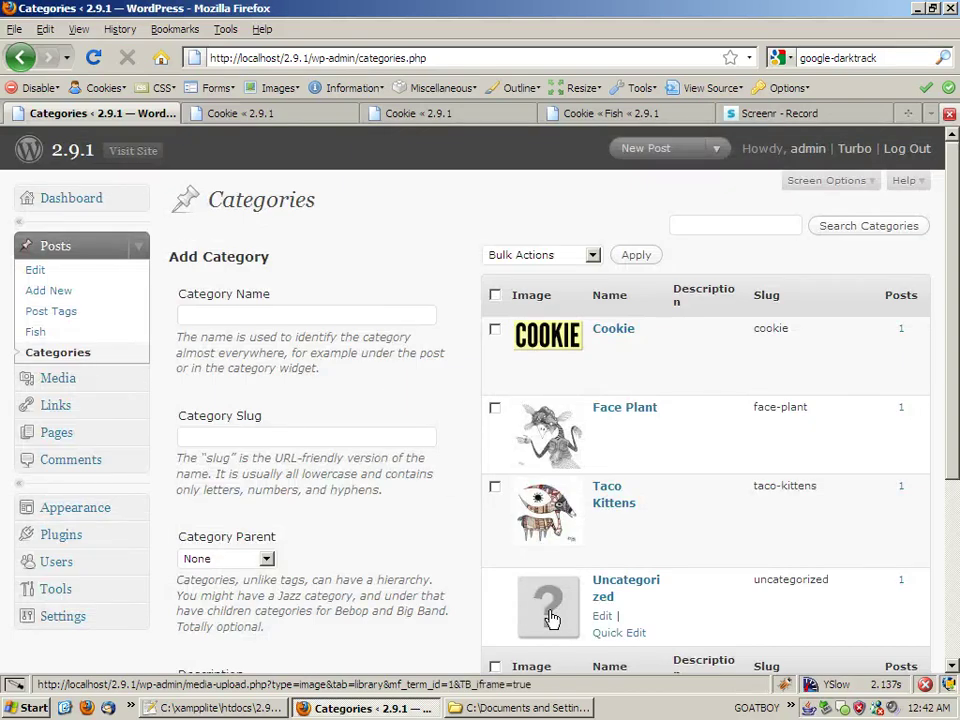
{"action": "left_click", "coordinate": [549, 598]}
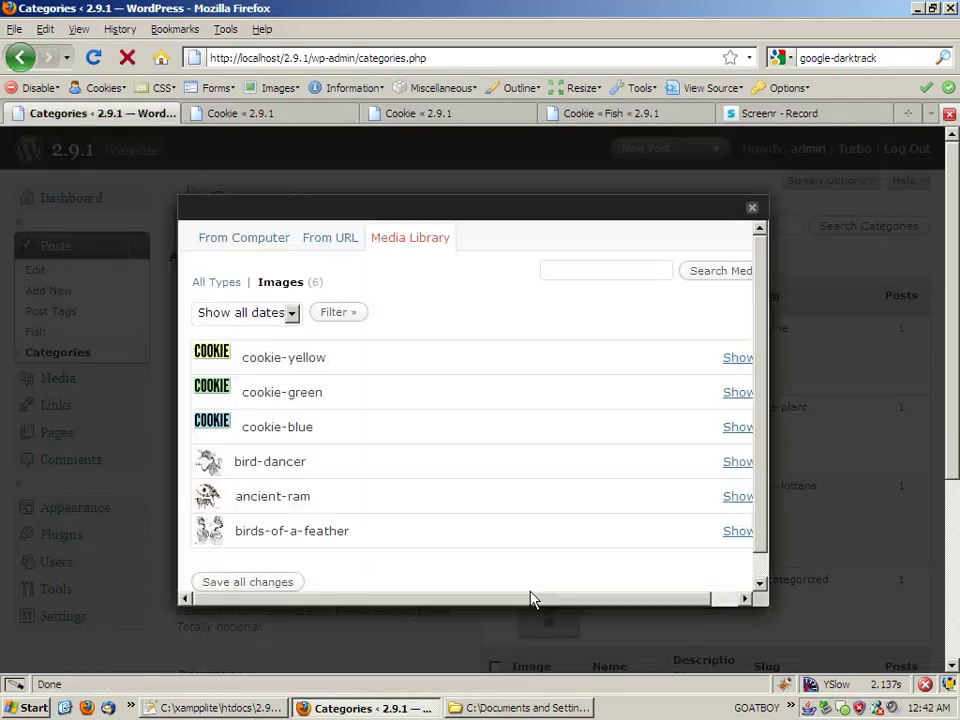
{"action": "left_click", "coordinate": [740, 531]}
{"action": "left_click", "coordinate": [392, 375]}
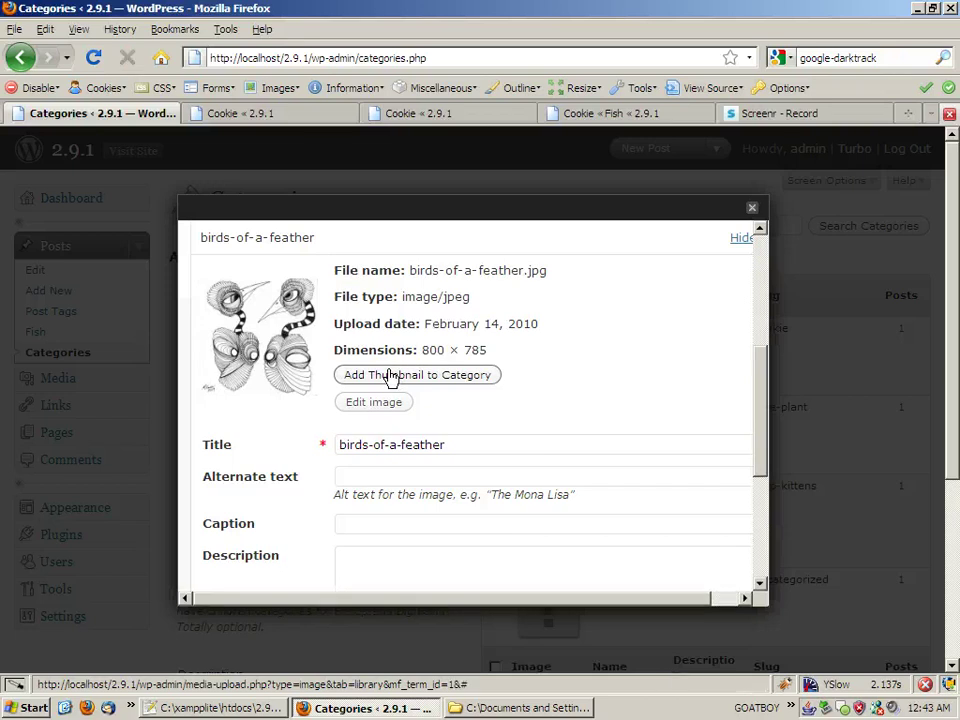
{"action": "scroll", "coordinate": [460, 540], "scroll_direction": "down", "scroll_amount": 2}
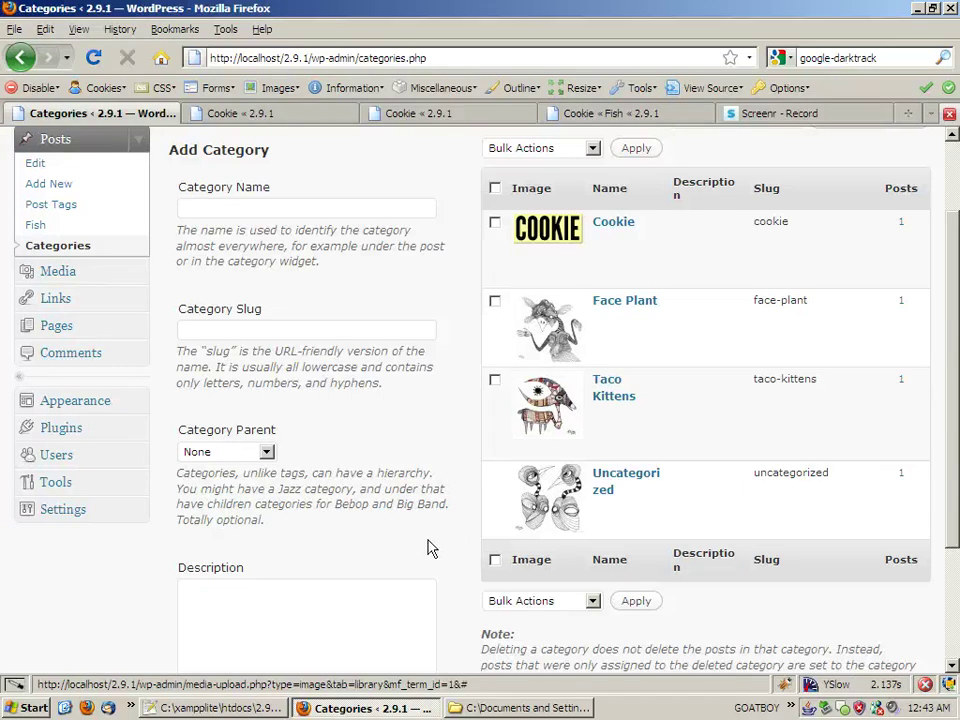
{"action": "left_click", "coordinate": [222, 708]}
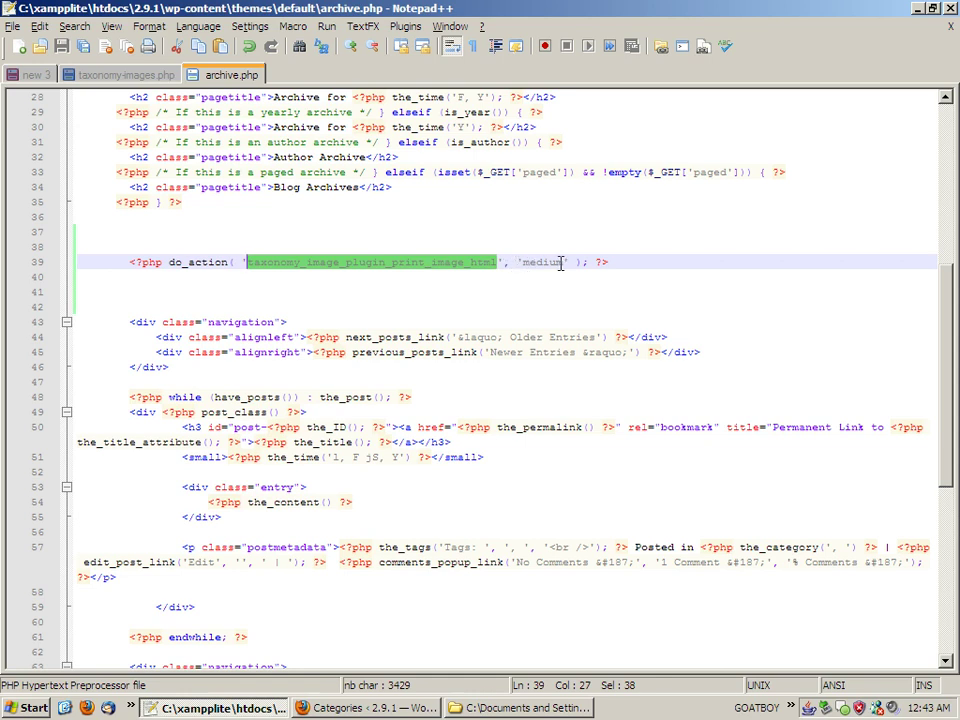
Return from archive.php's medium-size image line to the Firefox categories page
{"action": "key", "text": "alt+Tab"}
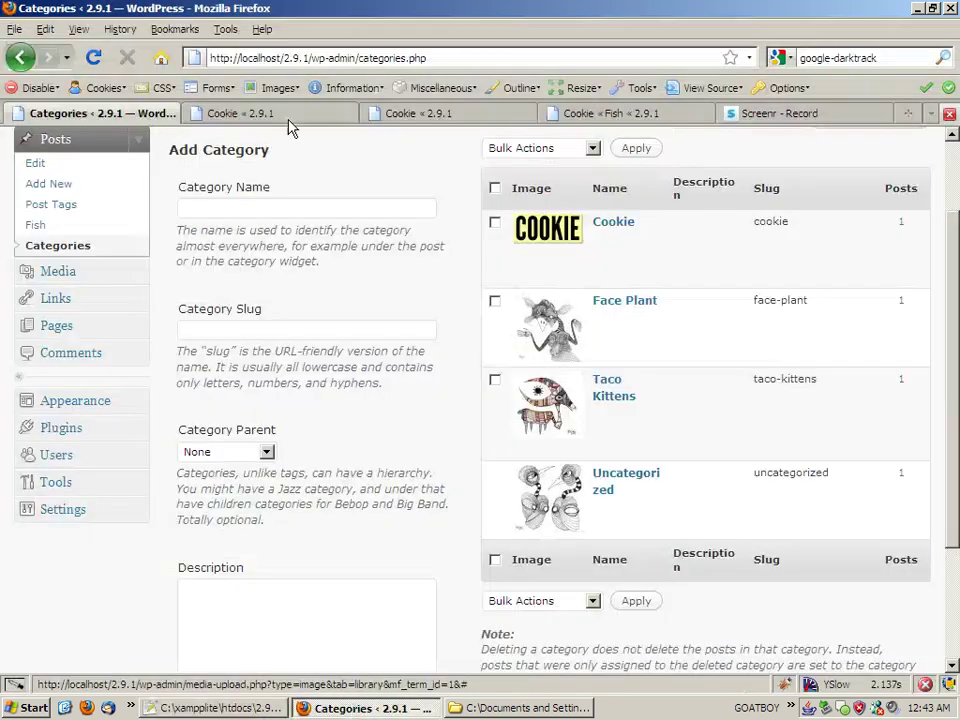
Browse the Cookie, Face Plant, Taco Kittens and Uncategorized archives to check their images
{"action": "left_click", "coordinate": [282, 116]}
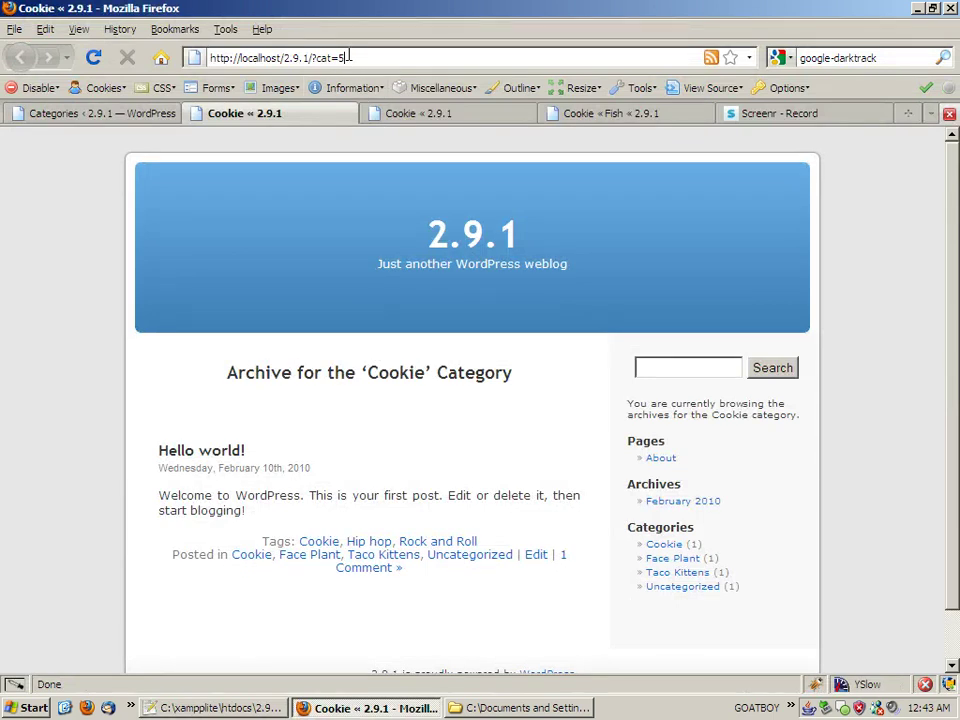
{"action": "key", "text": "Return"}
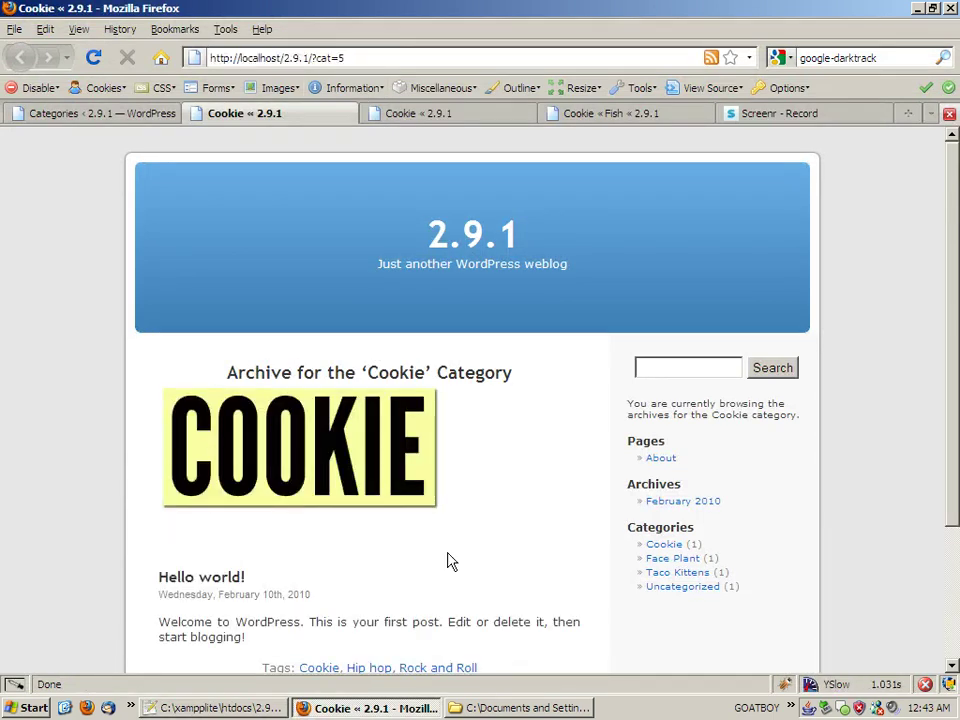
{"action": "left_click", "coordinate": [672, 561]}
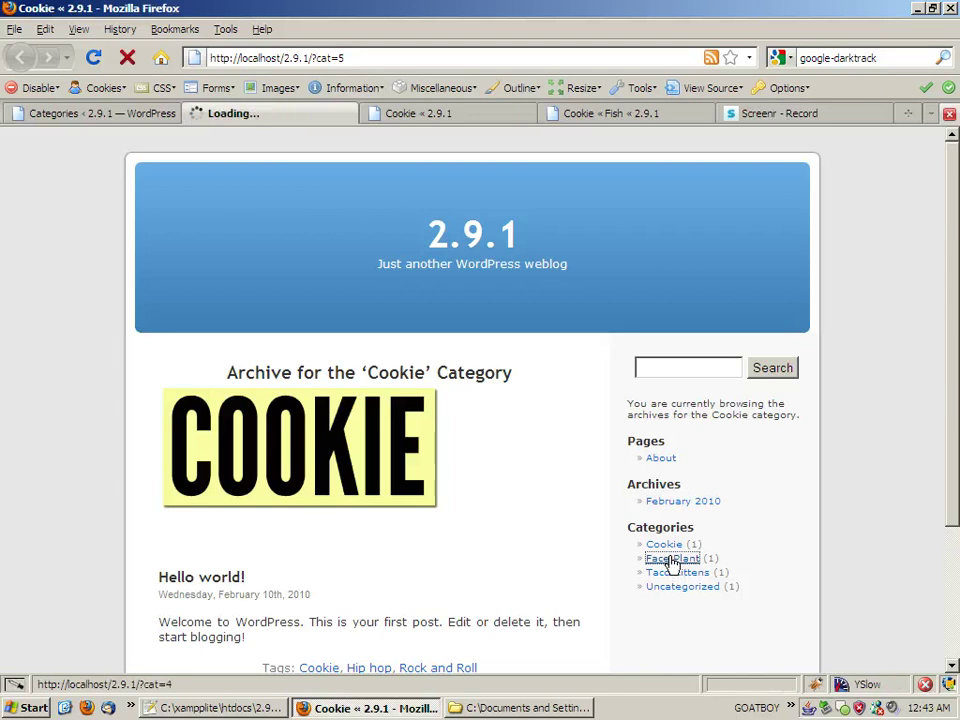
{"action": "left_click", "coordinate": [675, 588]}
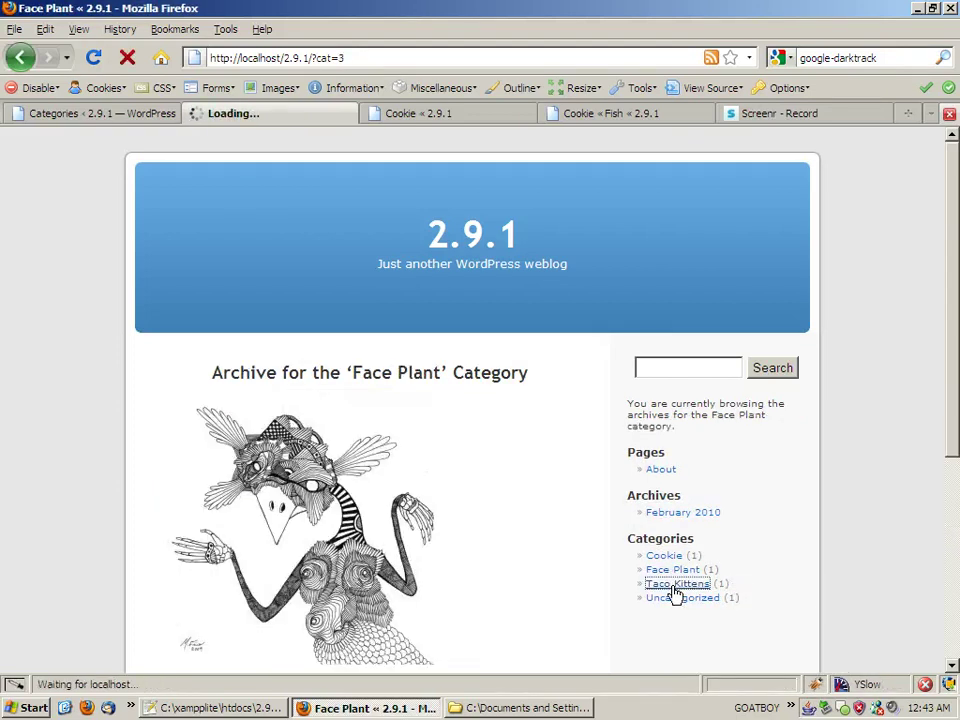
{"action": "left_click", "coordinate": [676, 603]}
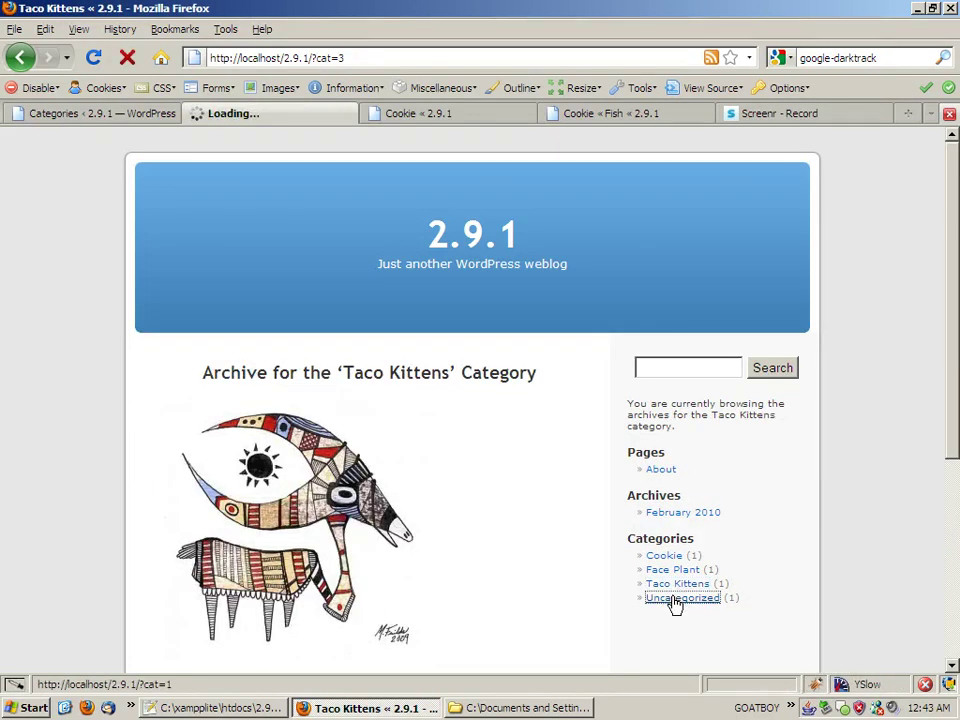
{"action": "left_click", "coordinate": [666, 557]}
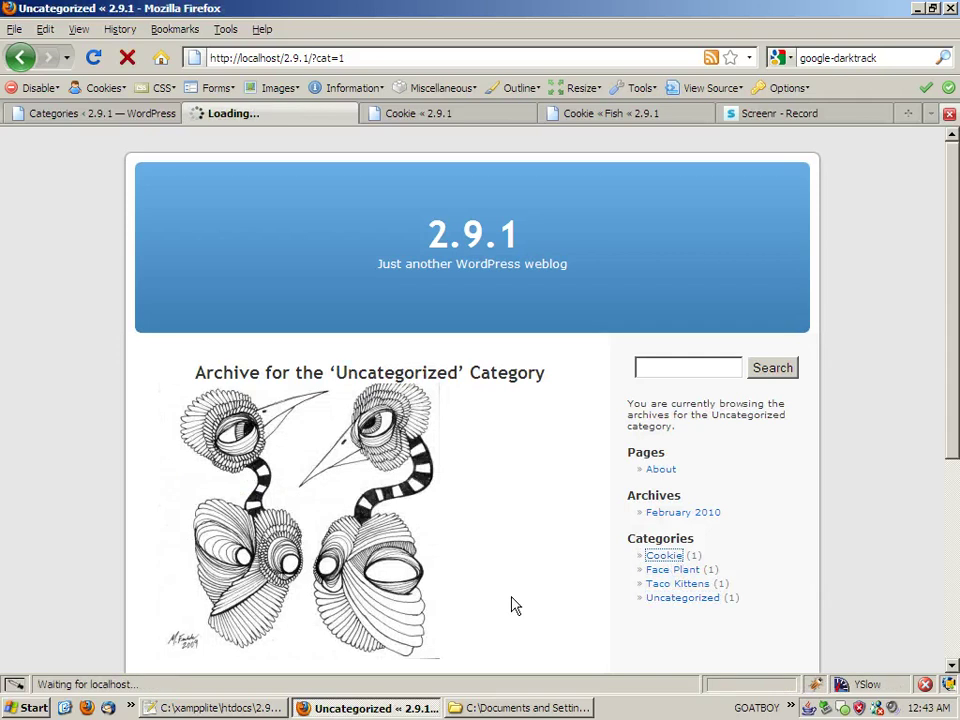
Change the archive.php image size from medium to thumbnail, save, and reload the Cookie archive
{"action": "left_click", "coordinate": [268, 708]}
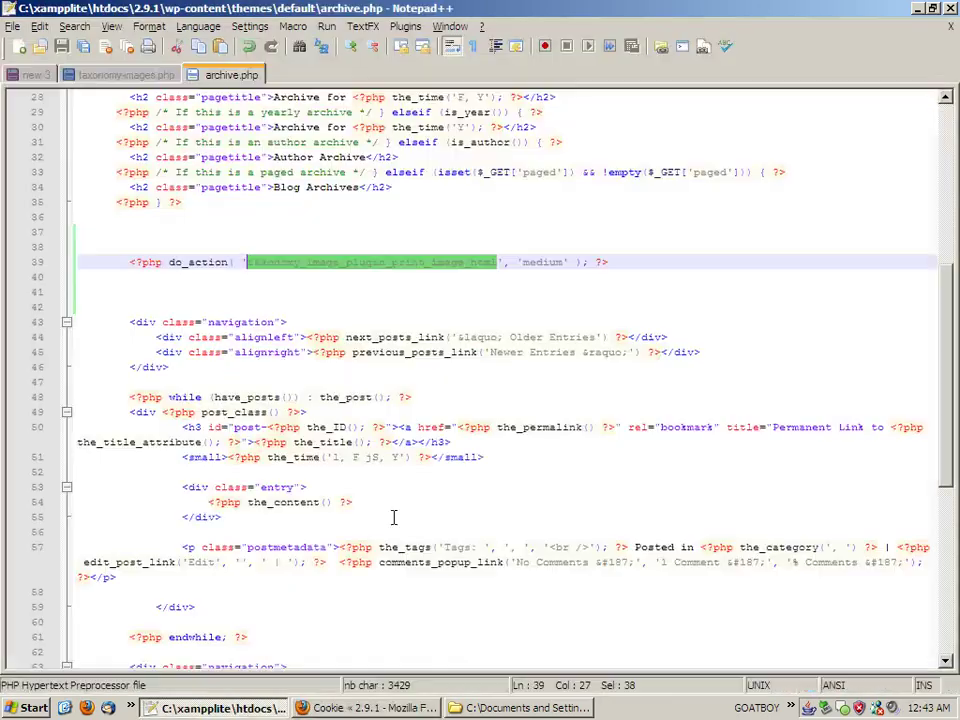
{"action": "left_click_drag", "start_coordinate": [565, 263], "coordinate": [523, 263]}
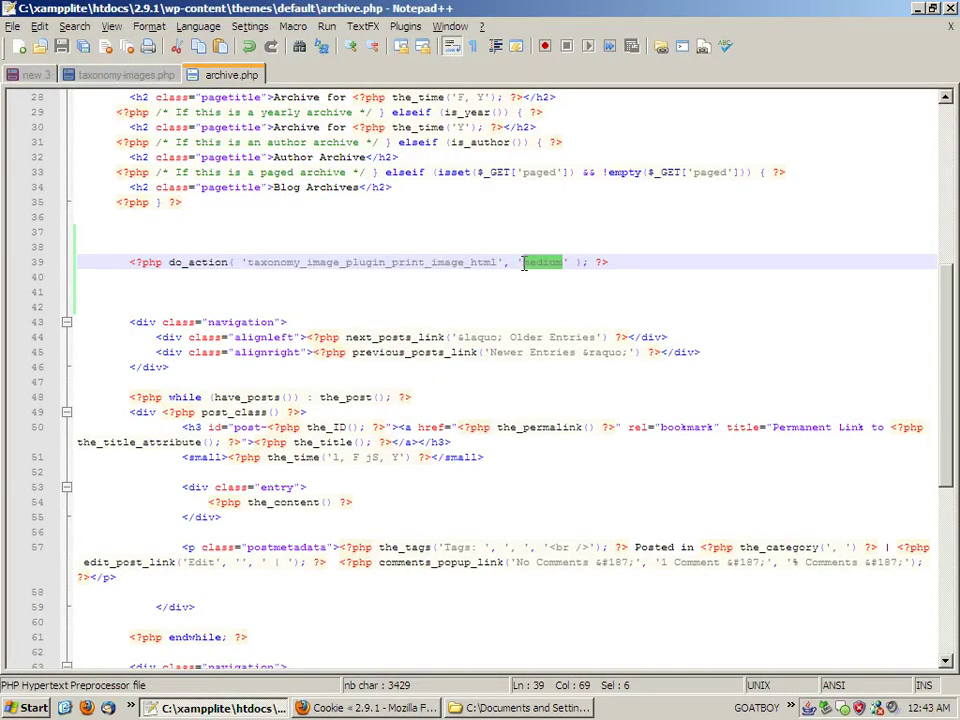
{"action": "type", "text": "thumbnail"}
{"action": "key", "text": "ctrl+s"}
{"action": "key", "text": "alt+Tab"}
{"action": "key", "text": "F5"}
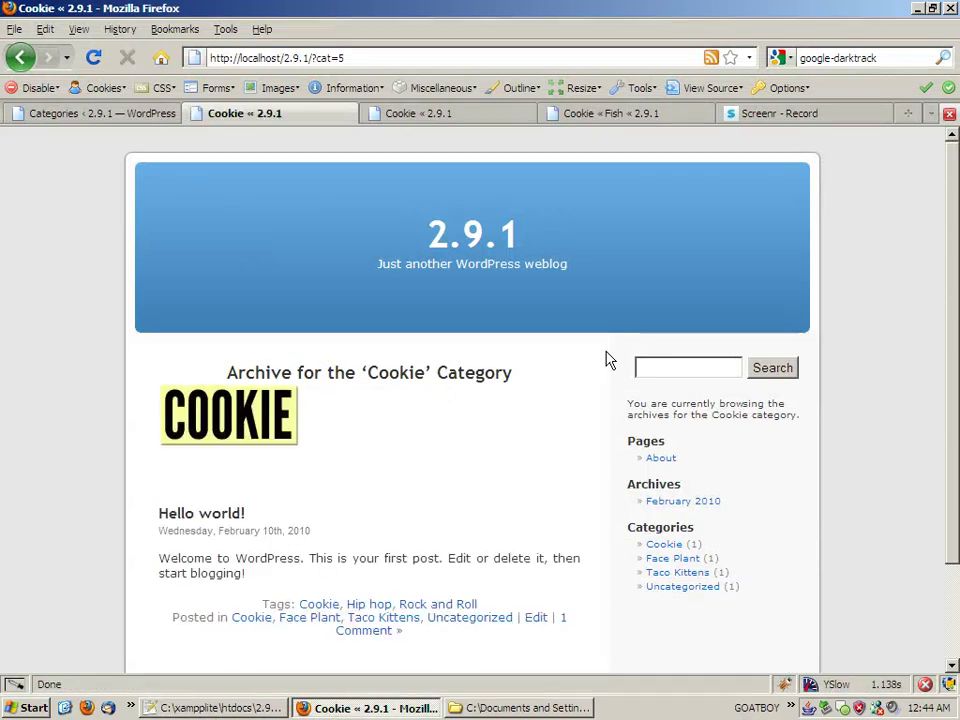
Change the image size from thumbnail to detail, save, and reload the Cookie archive
{"action": "key", "text": "alt+Tab"}
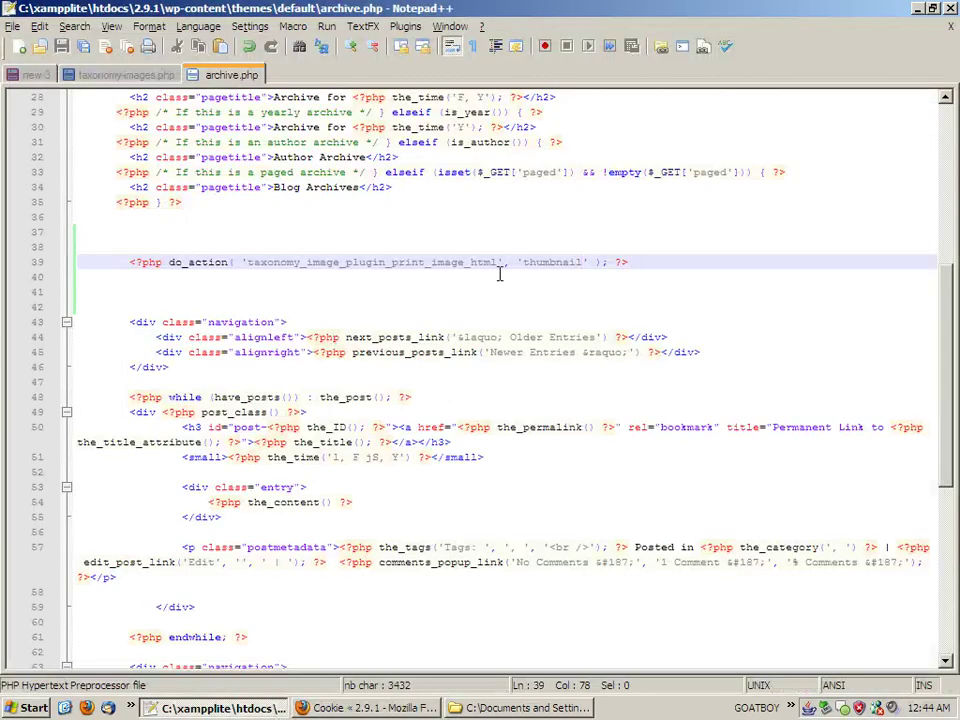
{"action": "key", "text": "ctrl+shift+Left"}
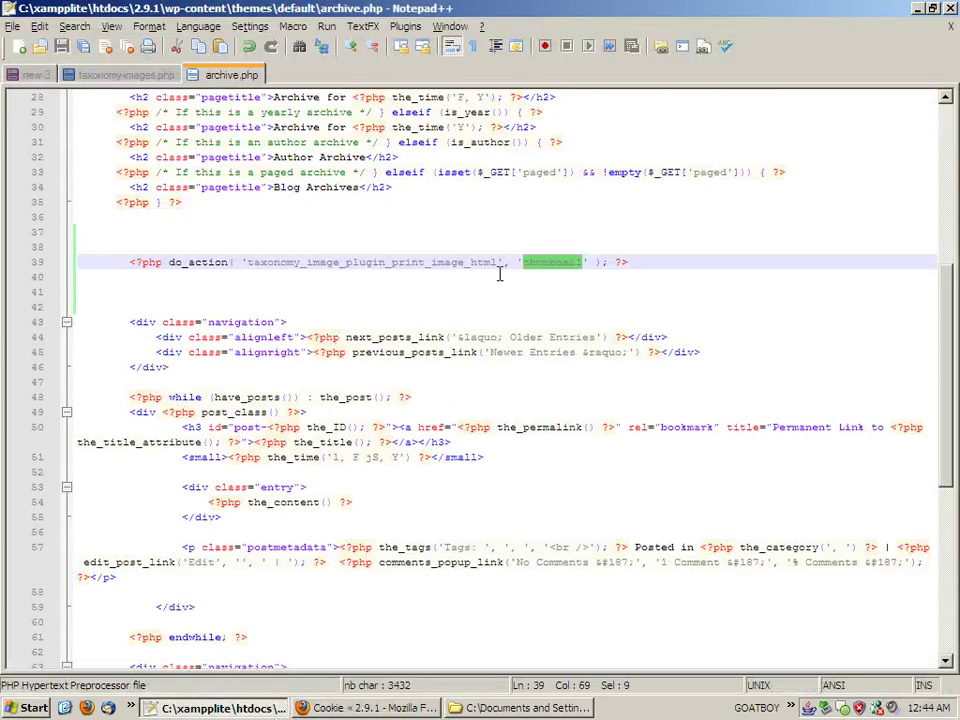
{"action": "type", "text": "detail"}
{"action": "key", "text": "ctrl+s"}
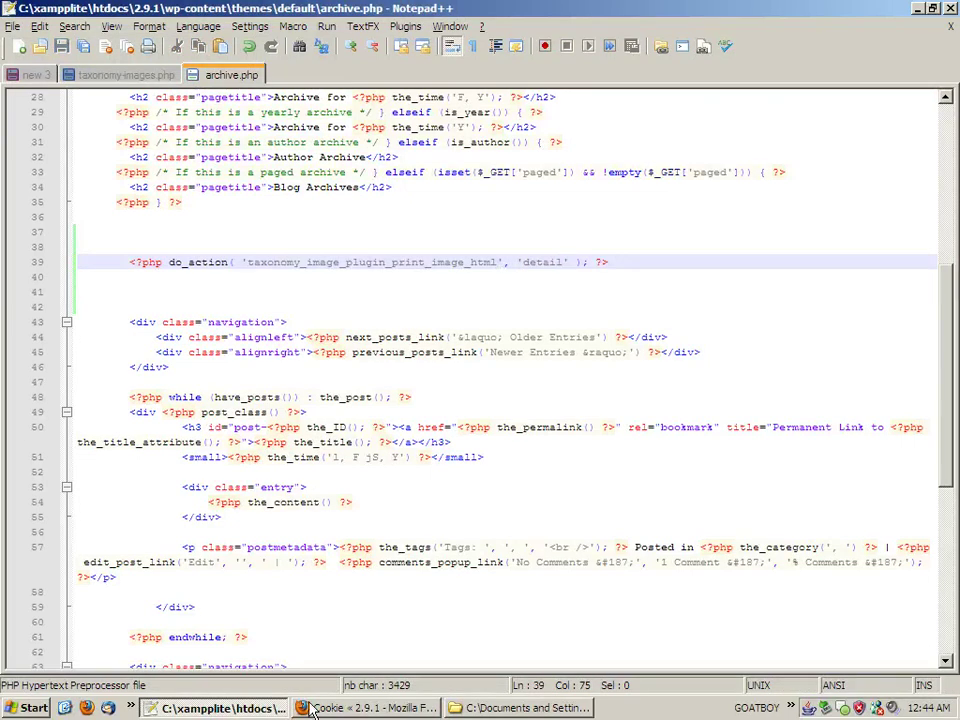
{"action": "left_click", "coordinate": [358, 709]}
{"action": "key", "text": "F5"}
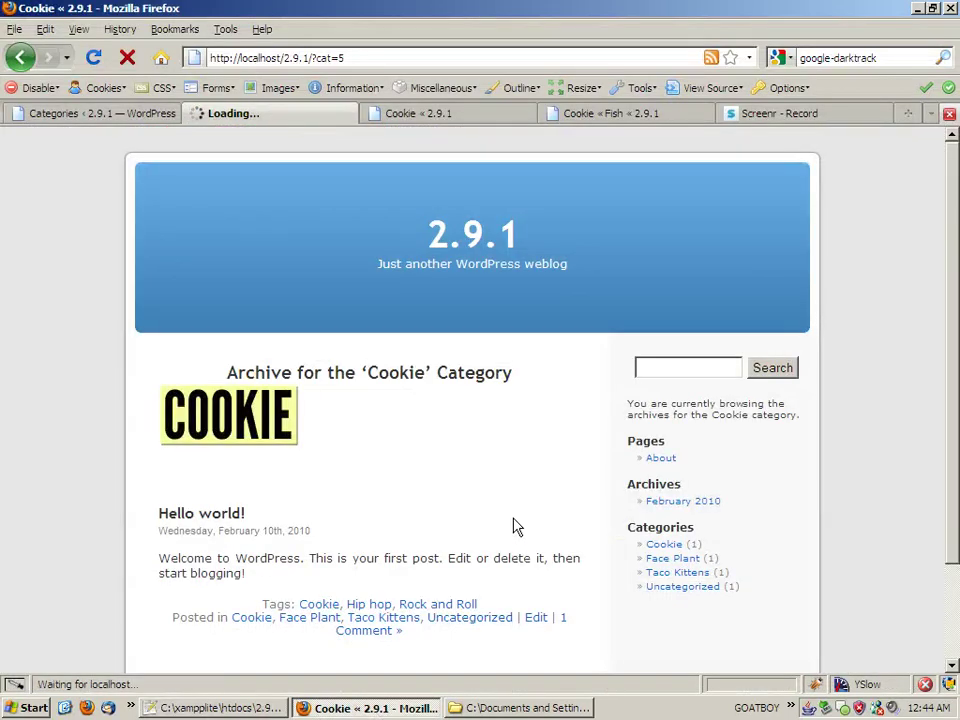
Check the Cookie post tag's image picker in the Tags list, closing it unchanged
{"action": "left_click", "coordinate": [114, 118]}
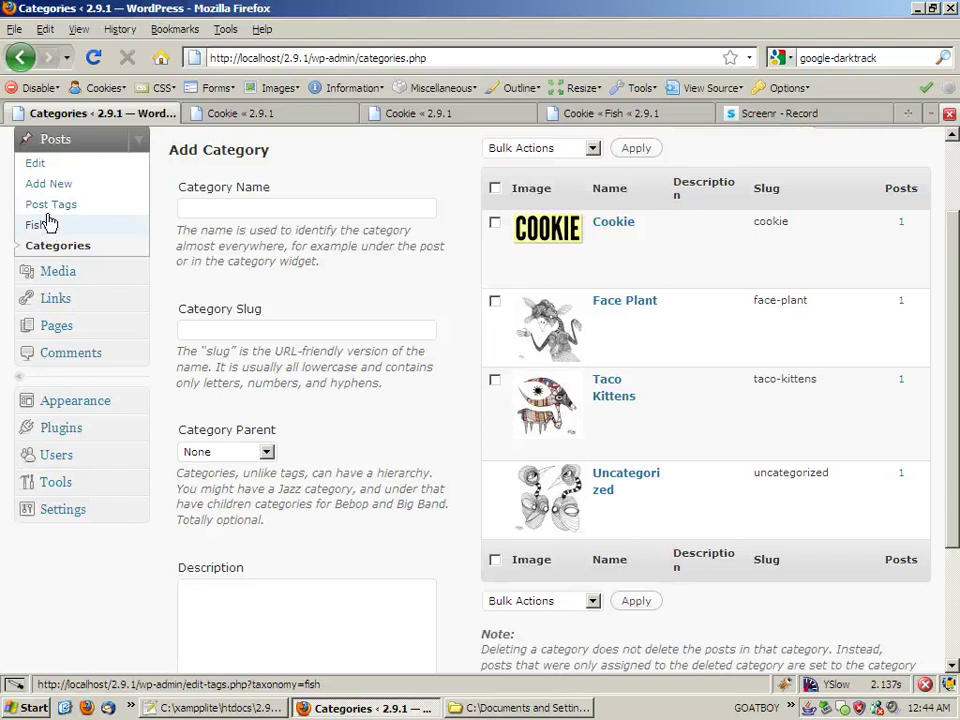
{"action": "left_click", "coordinate": [47, 205]}
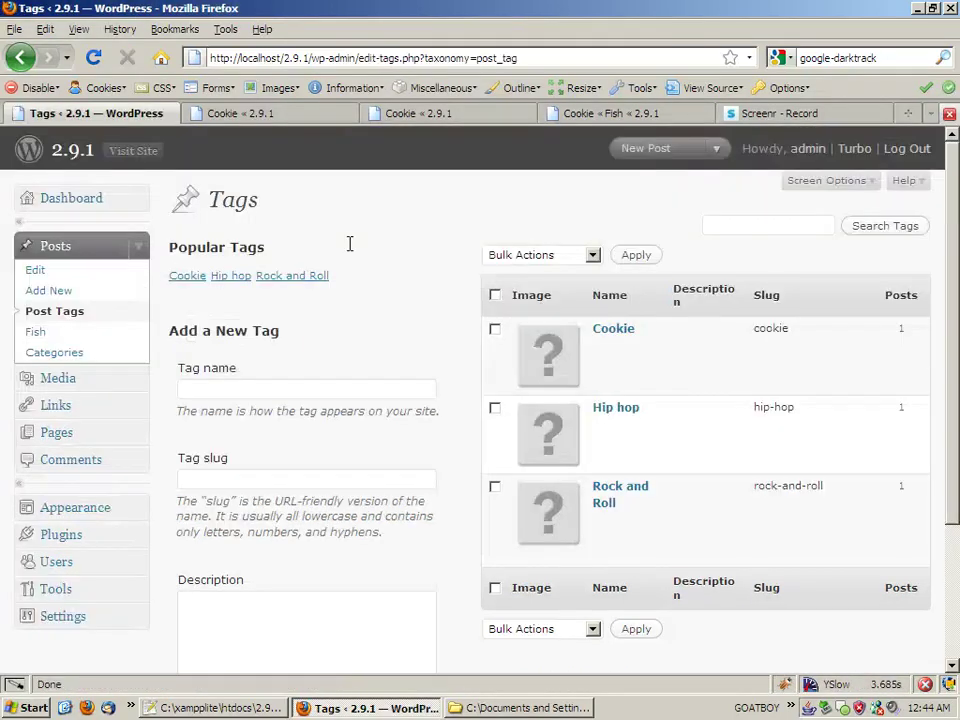
{"action": "left_click", "coordinate": [553, 368]}
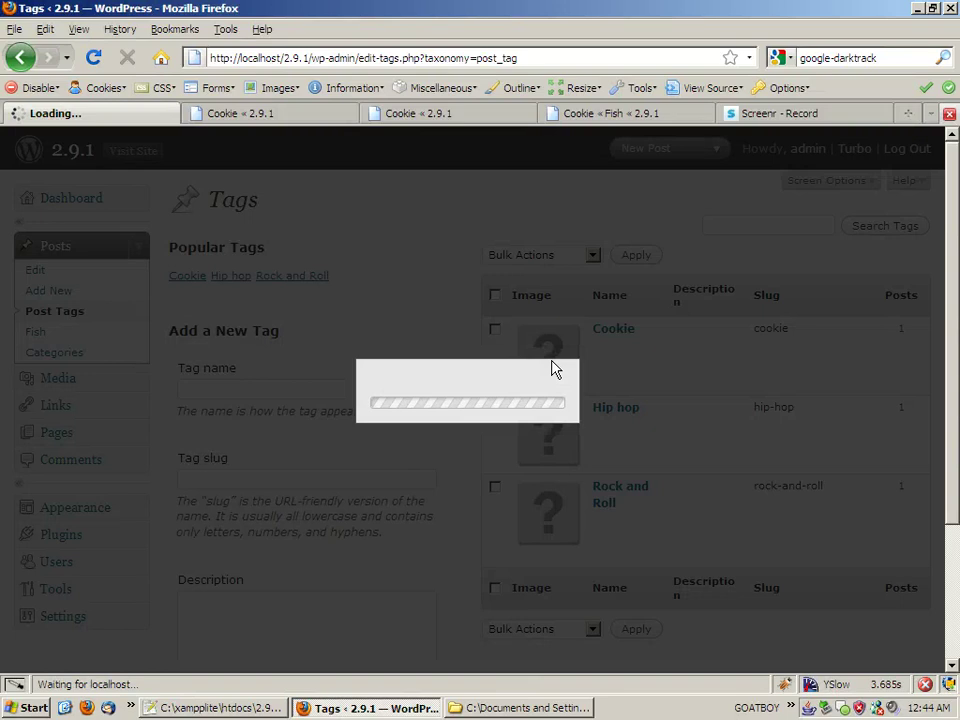
{"action": "key", "text": "Escape"}
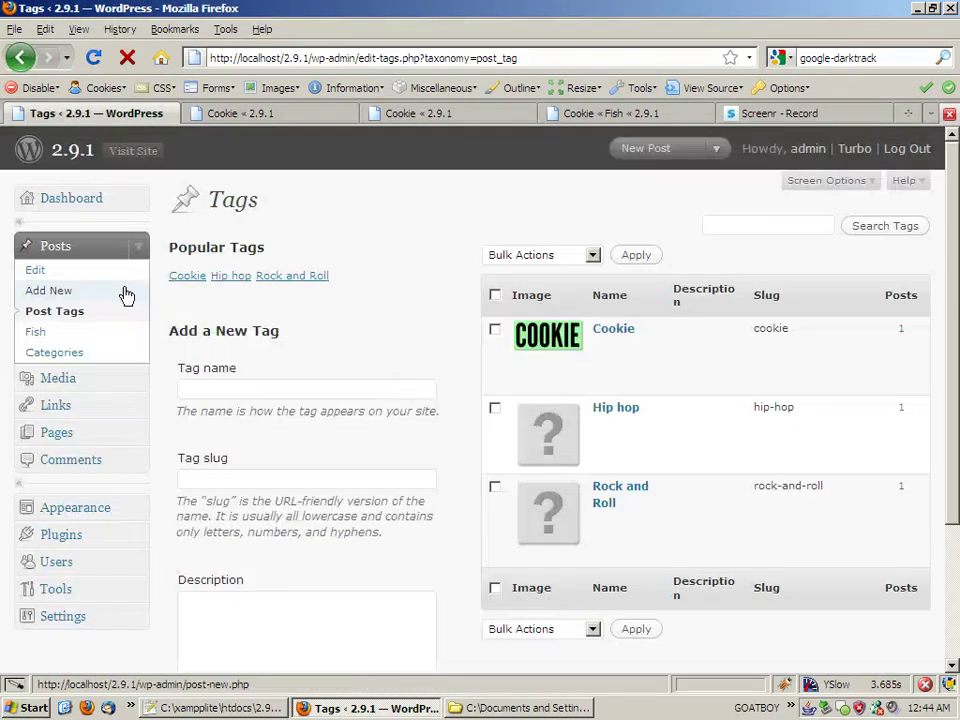
Assign the cookie-blue image to the Cookie term in the Fish taxonomy
{"action": "left_click", "coordinate": [37, 332]}
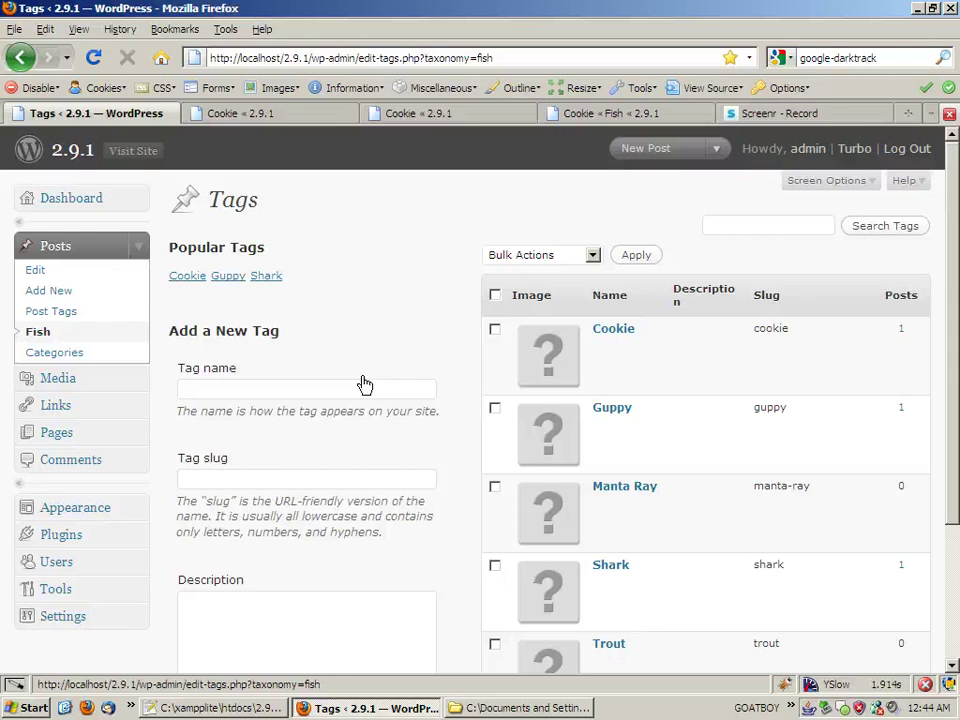
{"action": "left_click", "coordinate": [555, 369]}
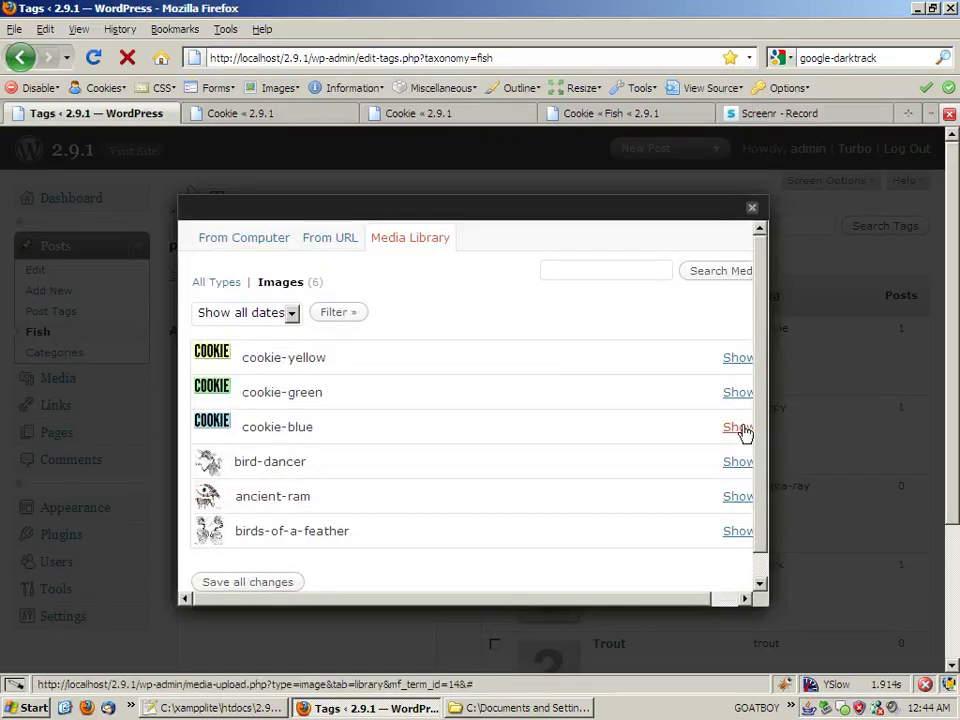
{"action": "left_click", "coordinate": [739, 427]}
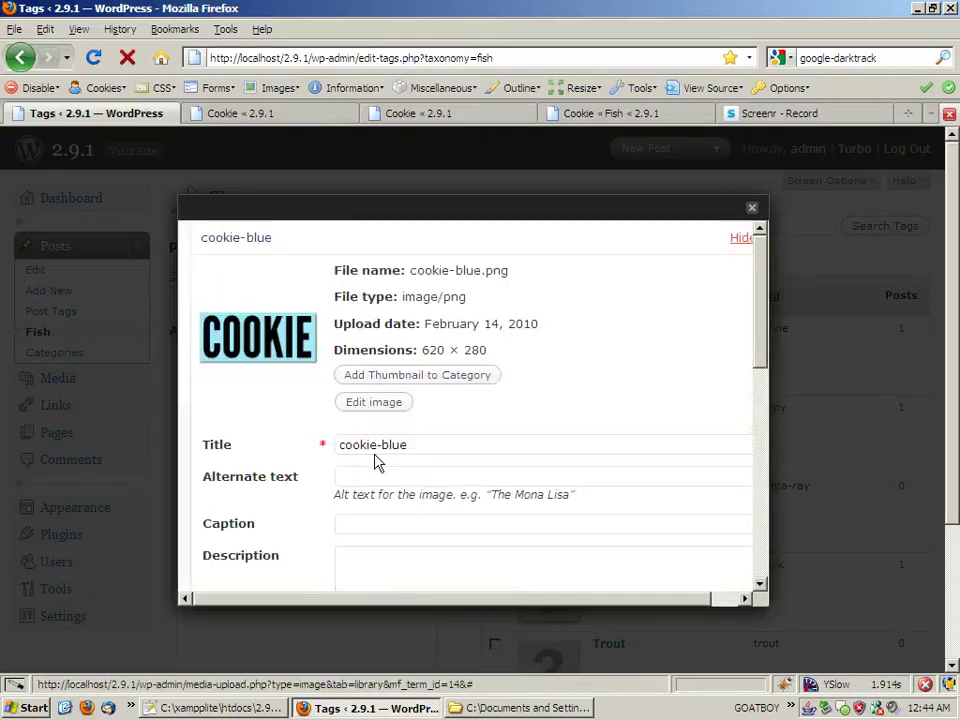
{"action": "left_click", "coordinate": [375, 382]}
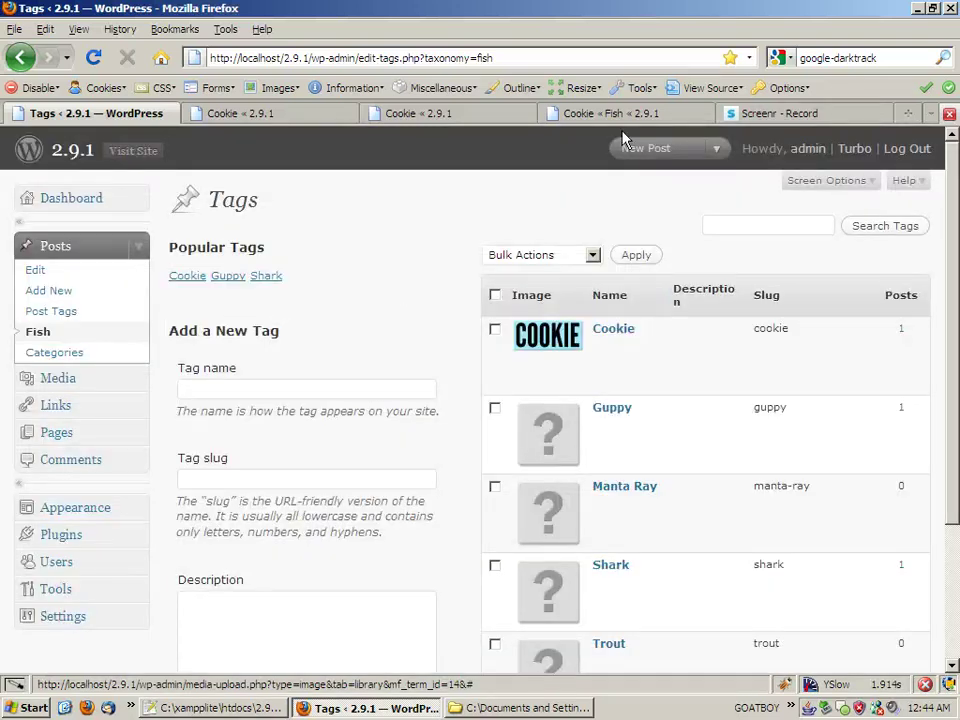
Reload the Cookie tag, Fish and category archives to confirm green, blue and yellow images
{"action": "left_click", "coordinate": [374, 116]}
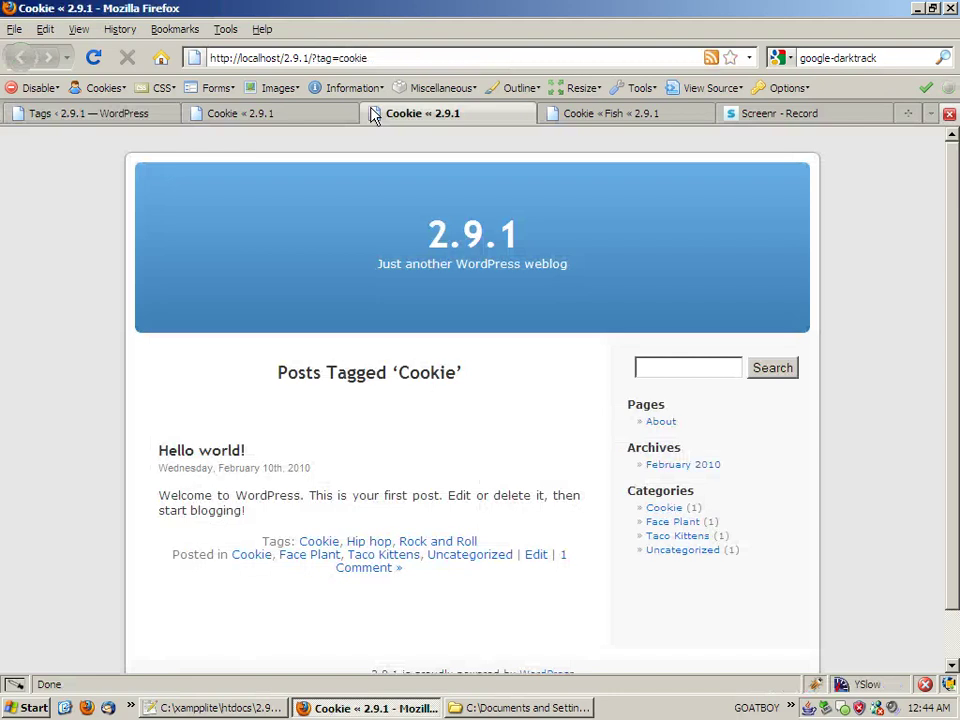
{"action": "left_click", "coordinate": [350, 58]}
{"action": "key", "text": "Return"}
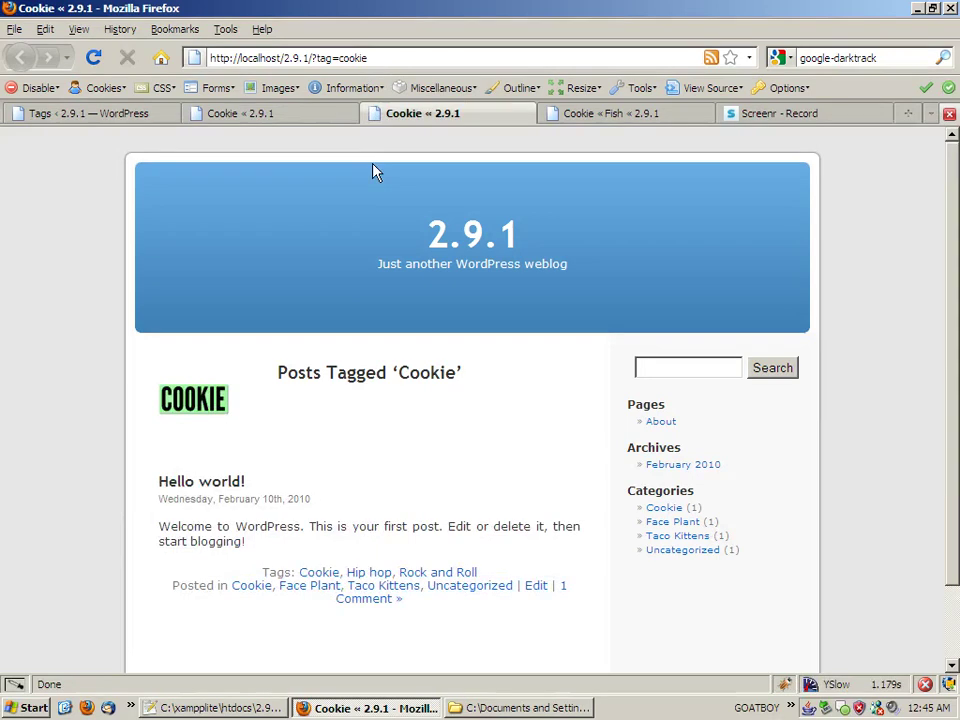
{"action": "left_click", "coordinate": [621, 117]}
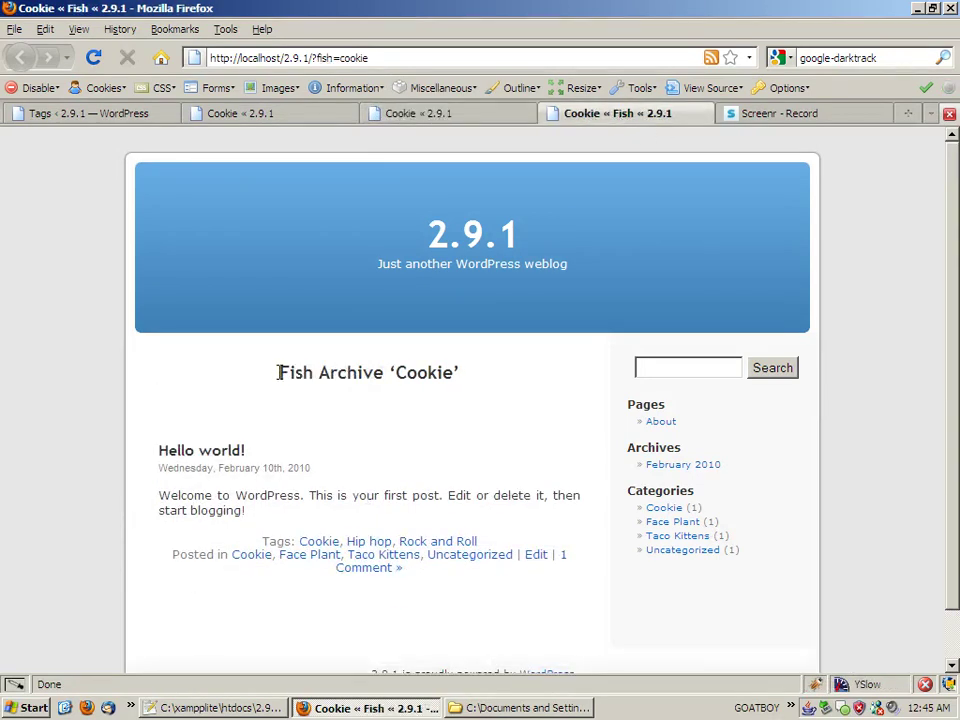
{"action": "left_click", "coordinate": [406, 58]}
{"action": "key", "text": "Return"}
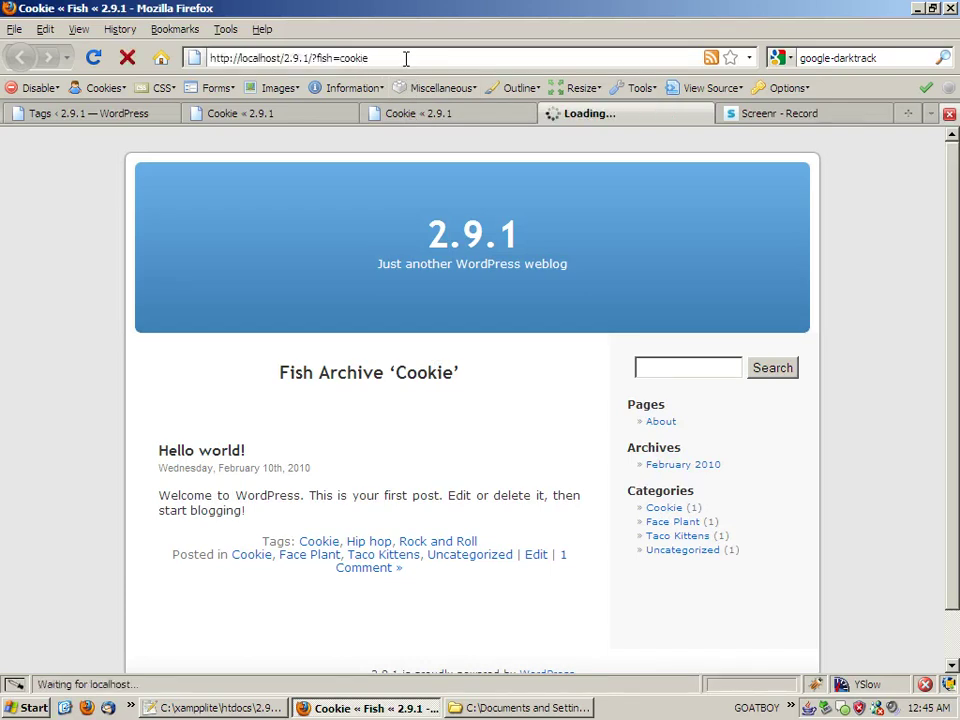
{"action": "left_click", "coordinate": [312, 116]}
{"action": "key", "text": "F5"}
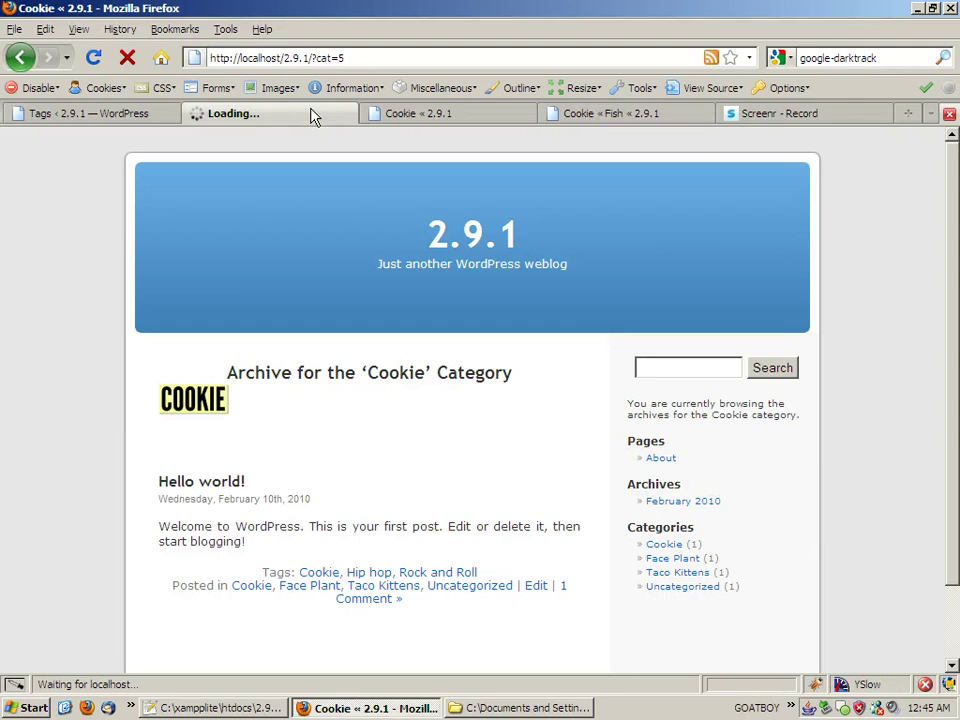